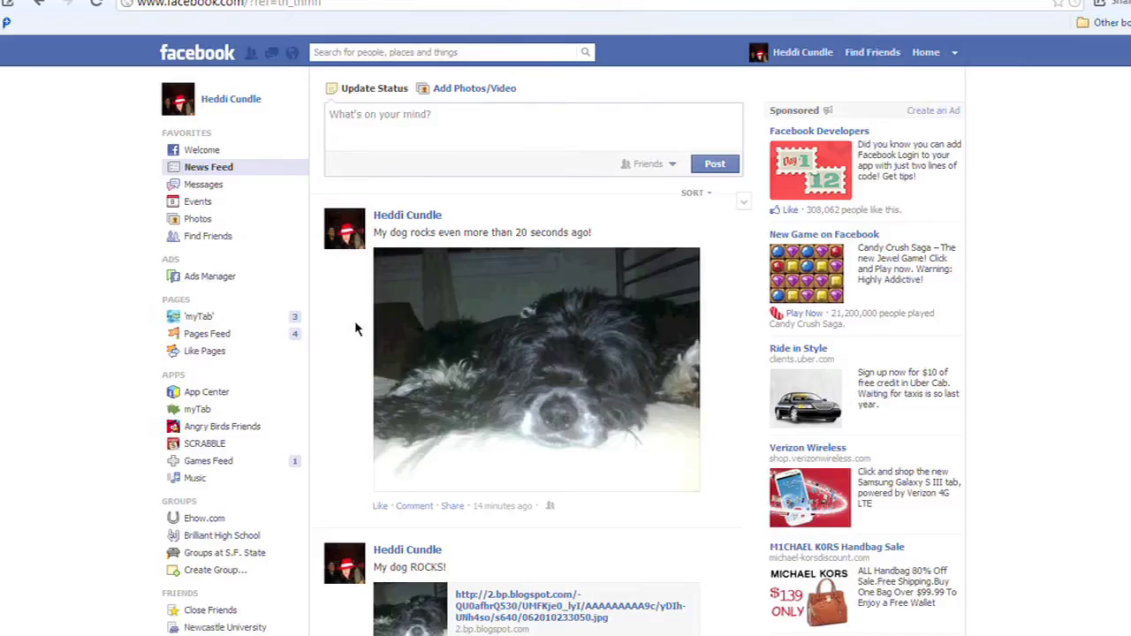
# Start a status with a friend tagged and write the message, correcting the 'origami' spelling.
pyautogui.click(410, 118)
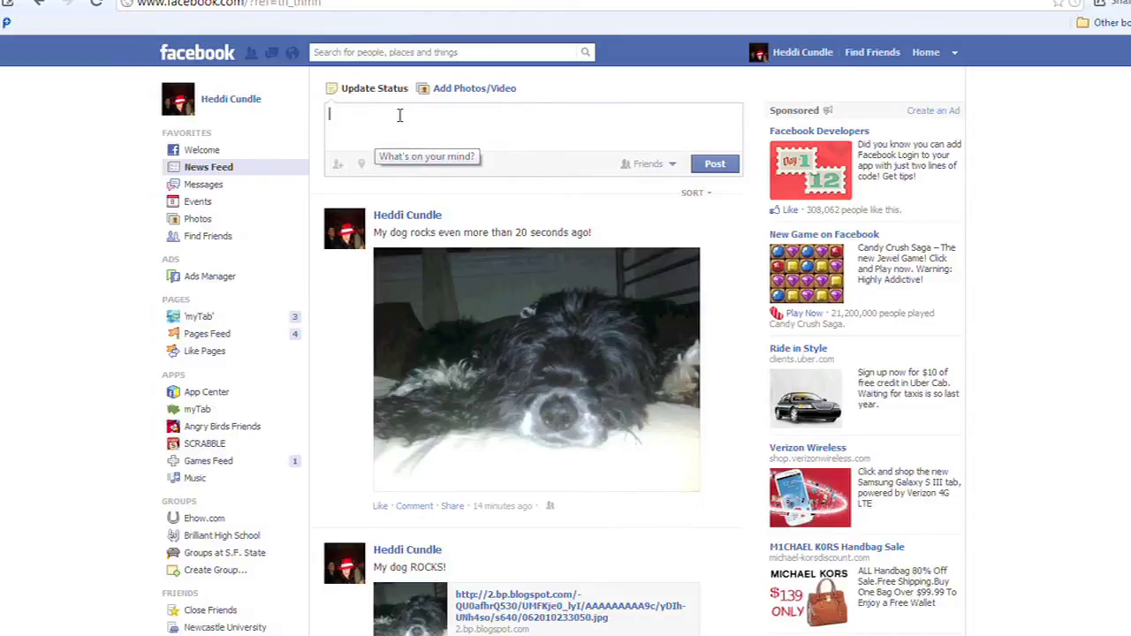
pyautogui.write('@mupp')
pyautogui.press('BackSpace')
pyautogui.press('BackSpace')
pyautogui.press('BackSpace')
pyautogui.press('BackSpace')
pyautogui.write('ji')
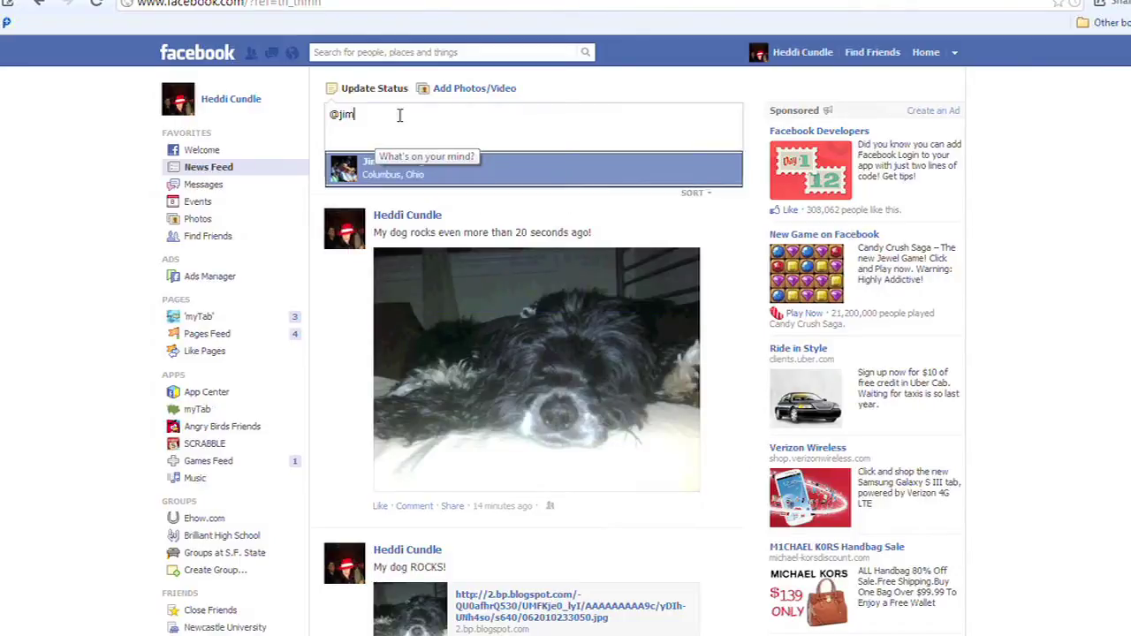
pyautogui.write('m')
pyautogui.press('Return')
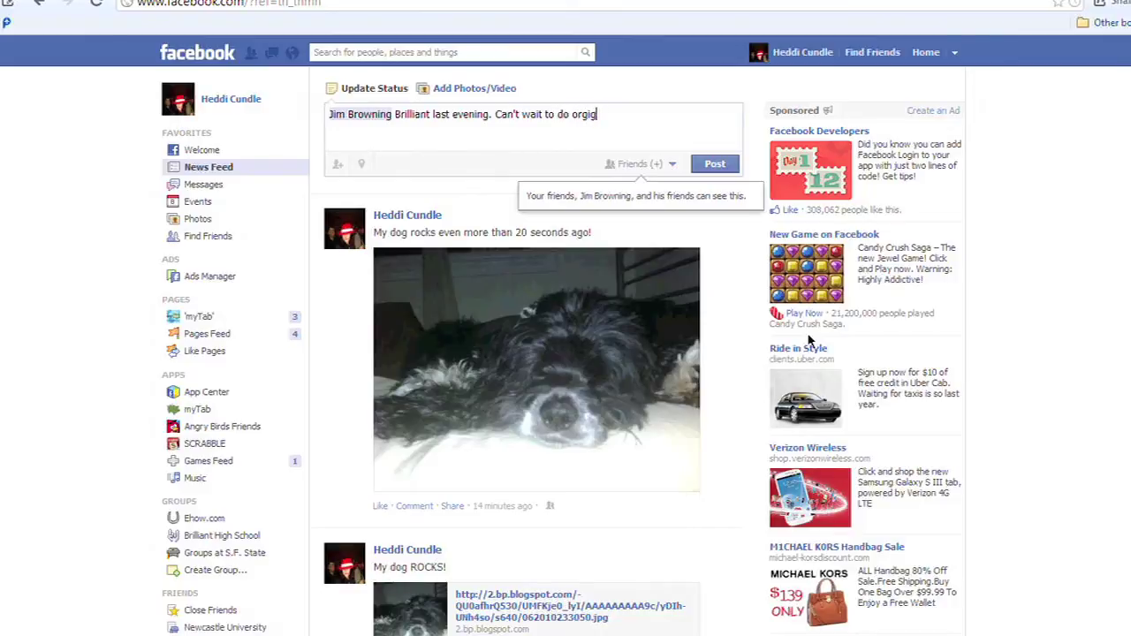
pyautogui.press('BackSpace')
pyautogui.press('BackSpace')
pyautogui.press('BackSpace')
pyautogui.press('BackSpace')
pyautogui.write('igami classes again!')
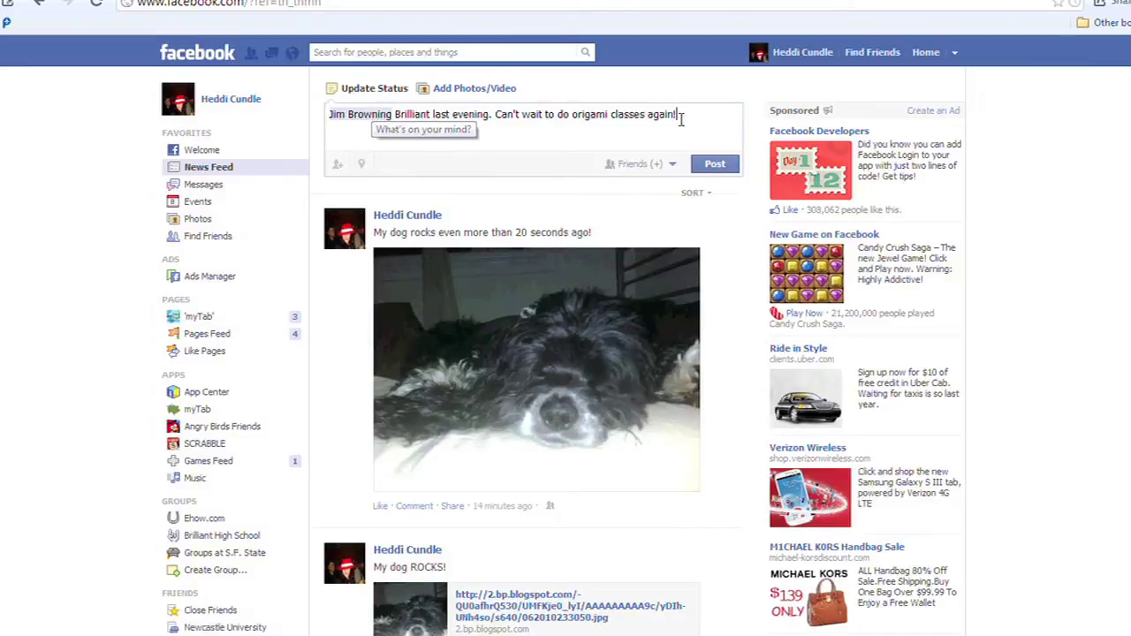
# Move the friend tag from the start of the status to after 'origami with'.
pyautogui.moveTo(397, 116); pyautogui.dragTo(263, 113)
pyautogui.press('BackSpace')
pyautogui.click(544, 116)
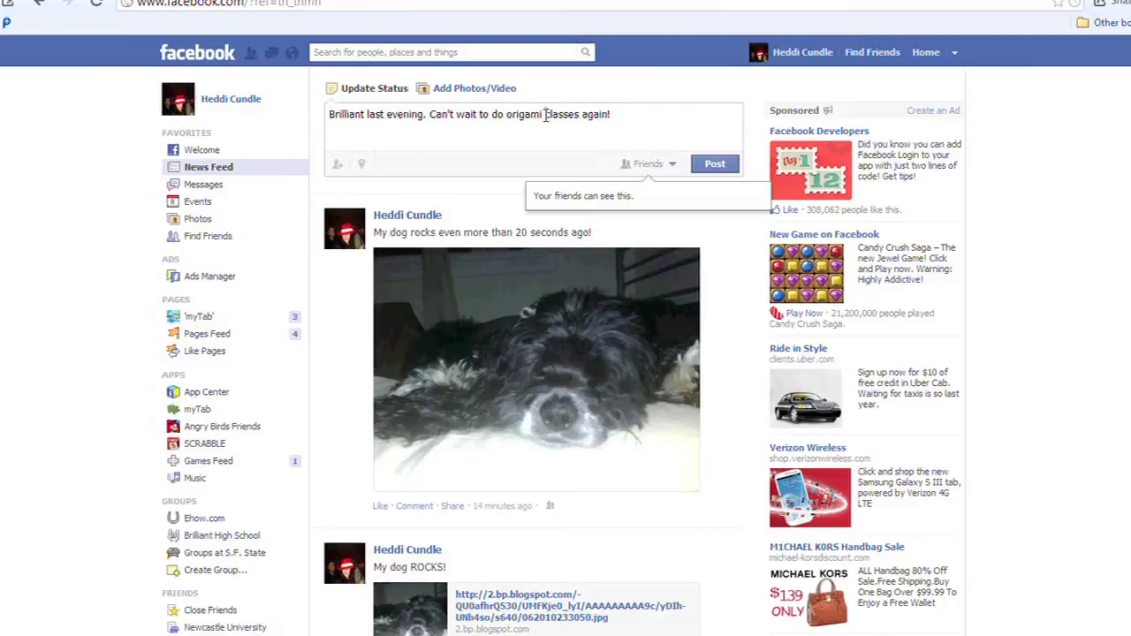
pyautogui.write('with @')
pyautogui.write('jim')
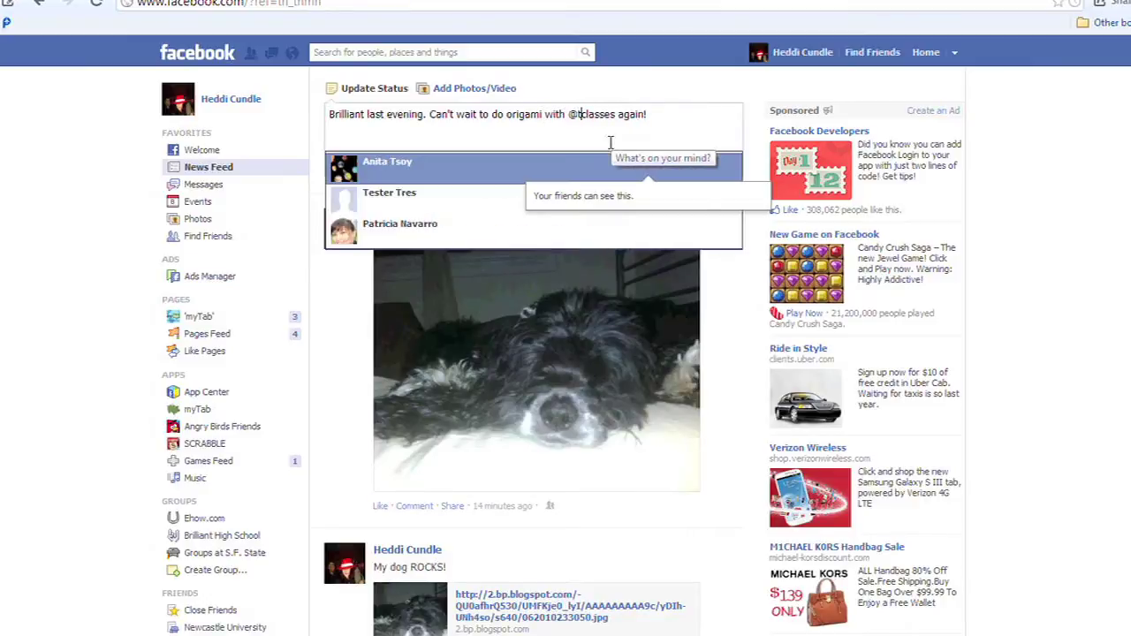
pyautogui.press('Return')
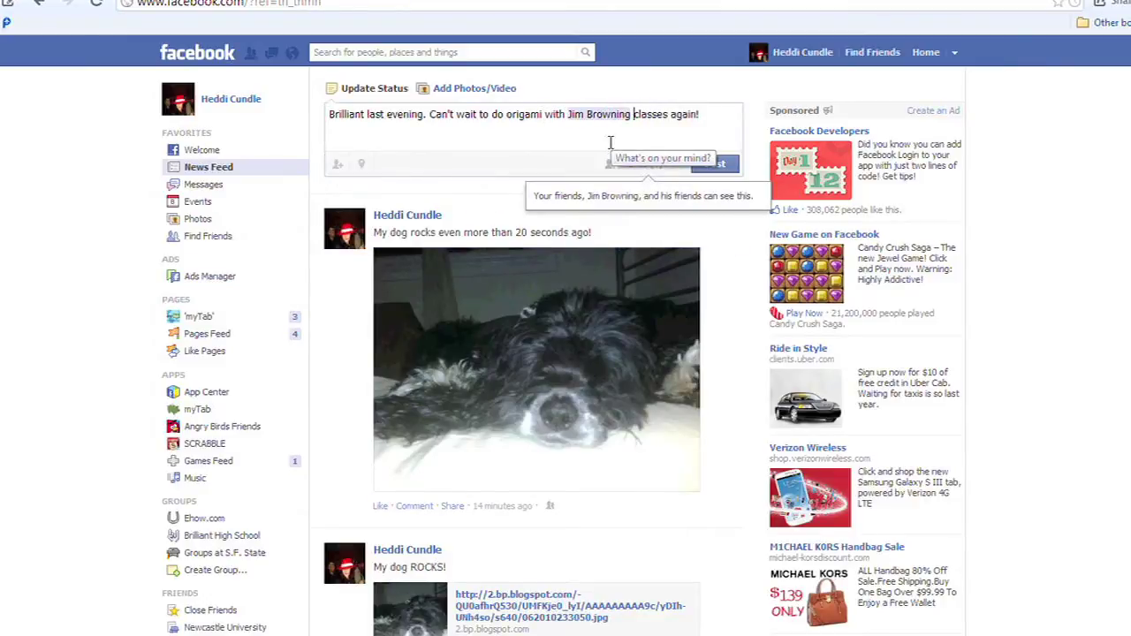
# Post the status, then check the audience options without changing them.
pyautogui.click(715, 164)
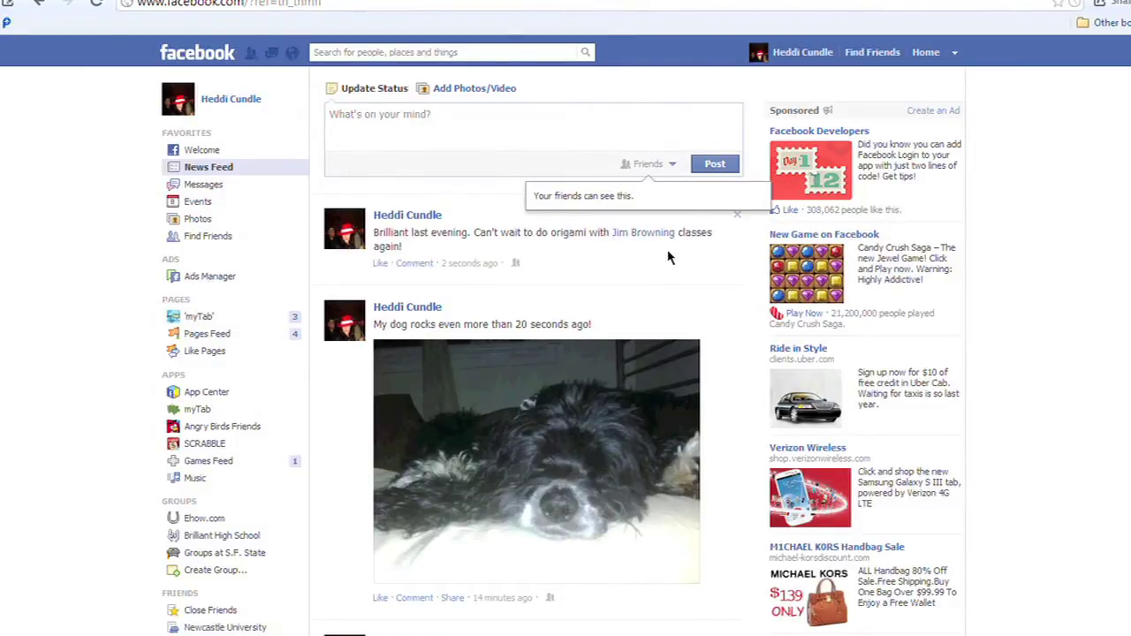
pyautogui.click(672, 167)
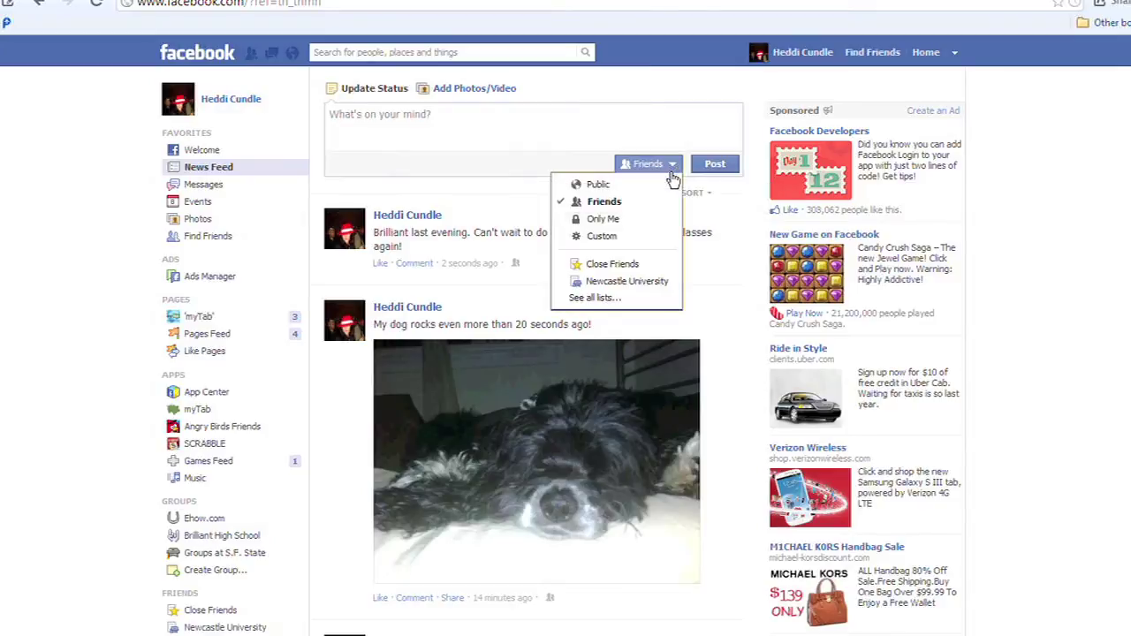
pyautogui.click(720, 287)
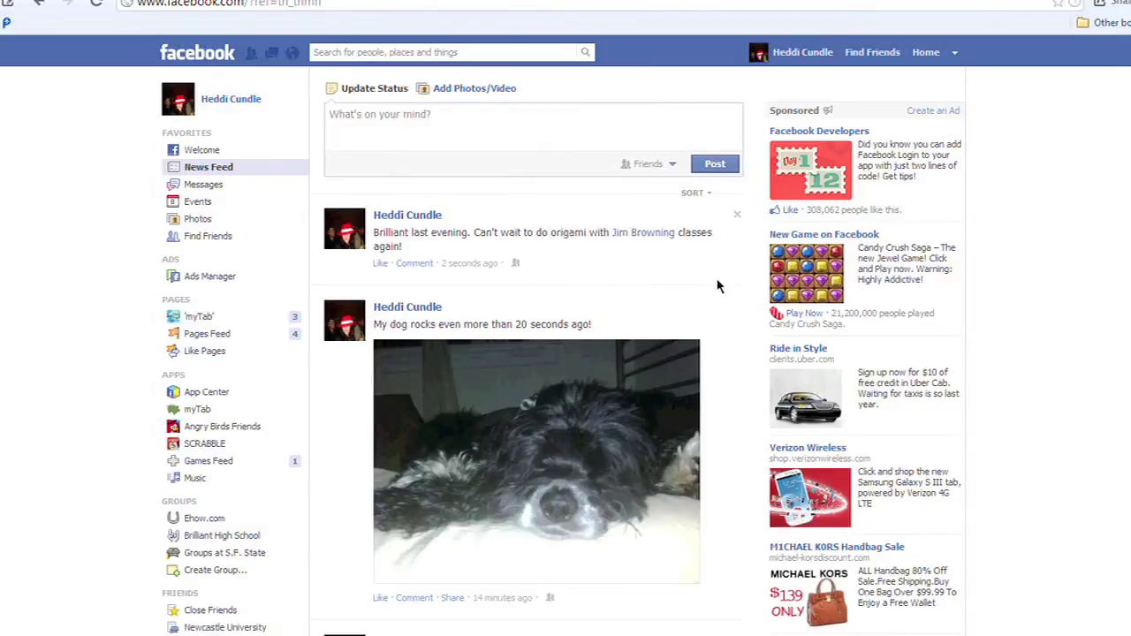
pyautogui.moveTo(634, 237)
# Open the dog photo and tag a friend on the dog's nose.
pyautogui.click(568, 482)
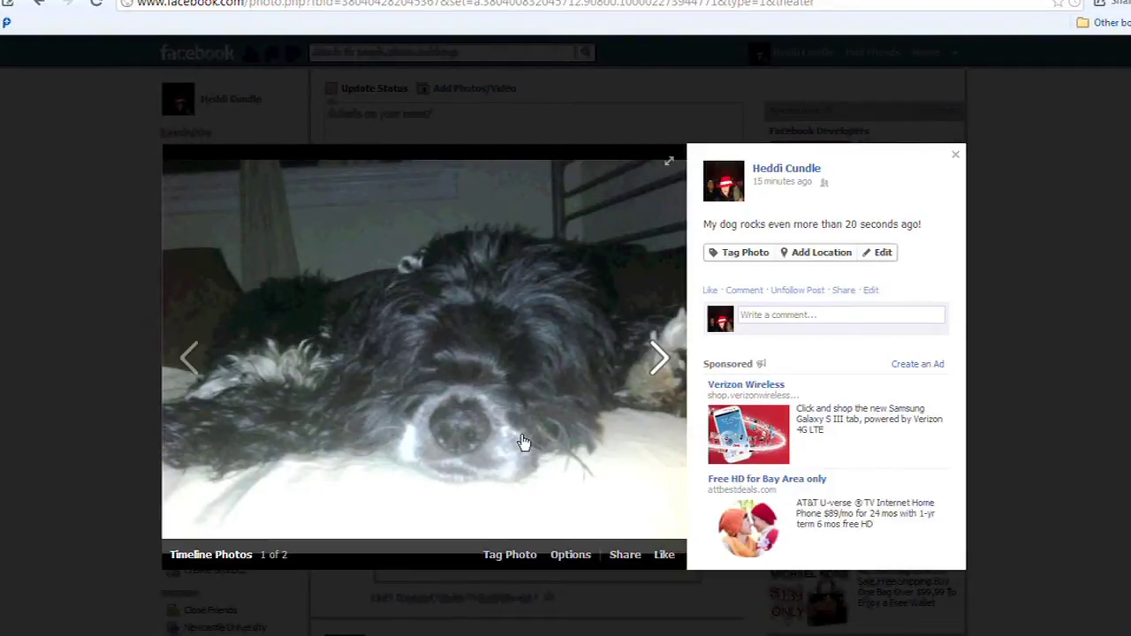
pyautogui.click(722, 258)
pyautogui.click(478, 381)
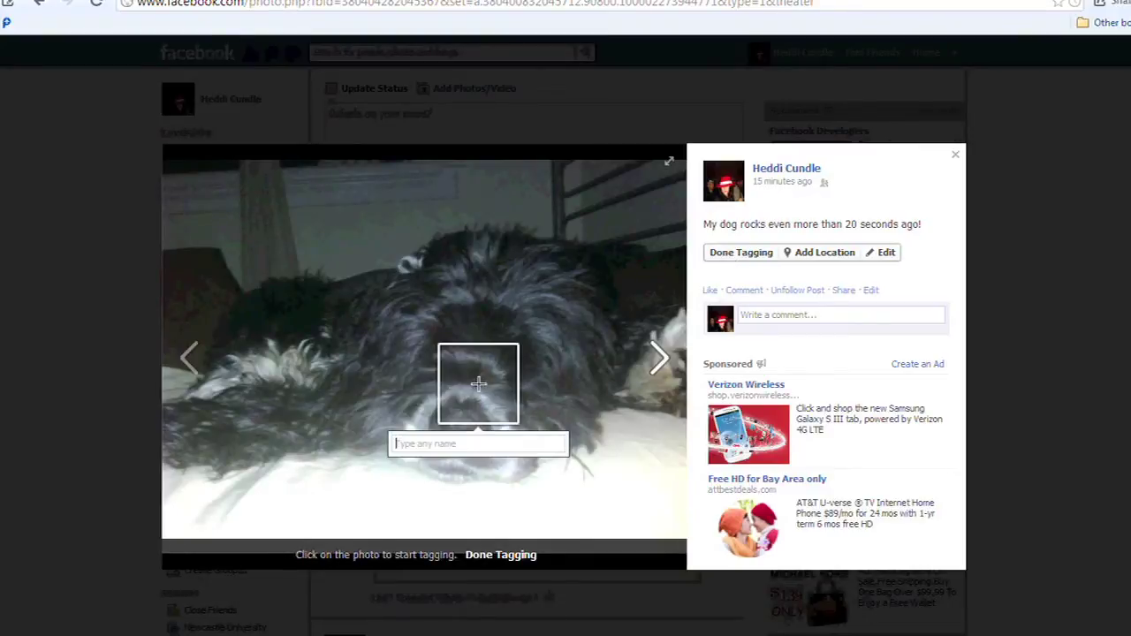
pyautogui.write('jim')
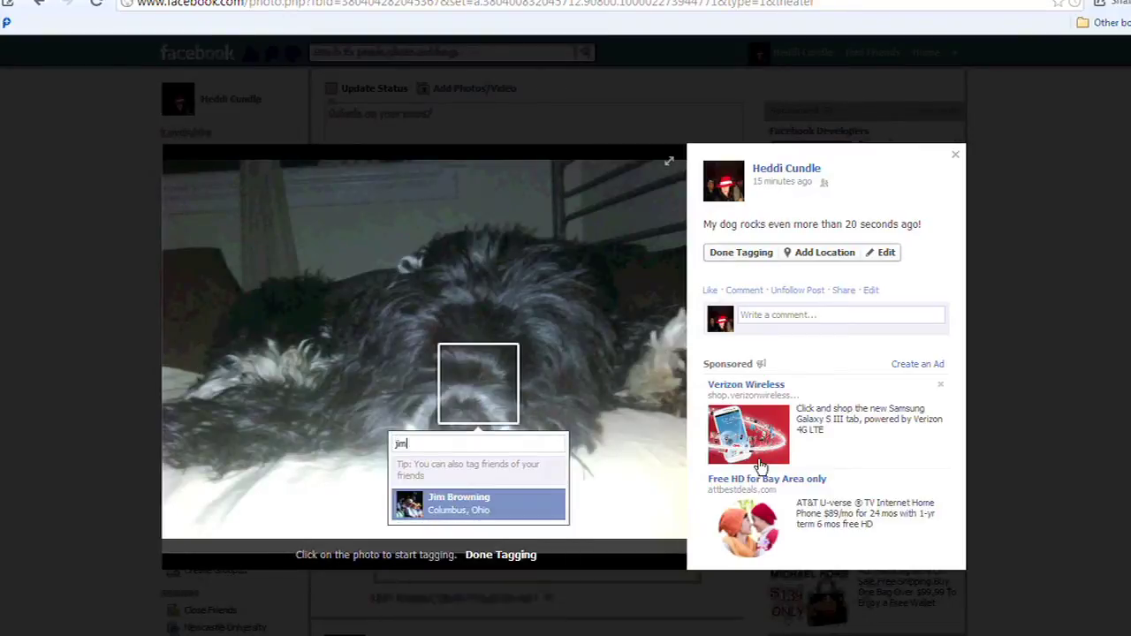
pyautogui.press('Return')
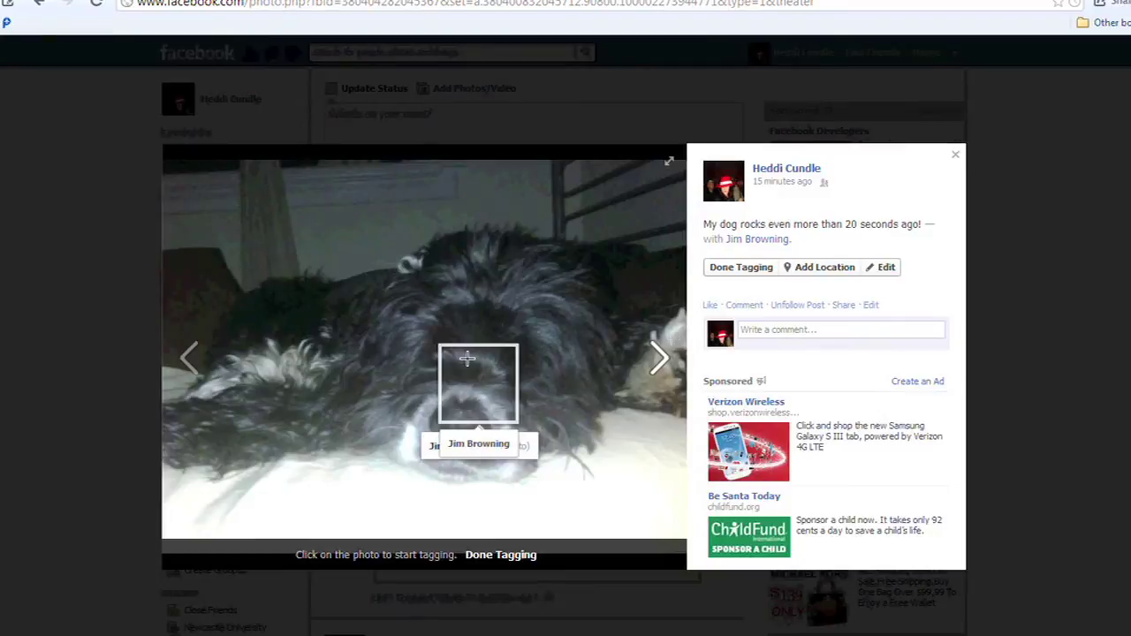
pyautogui.click(741, 268)
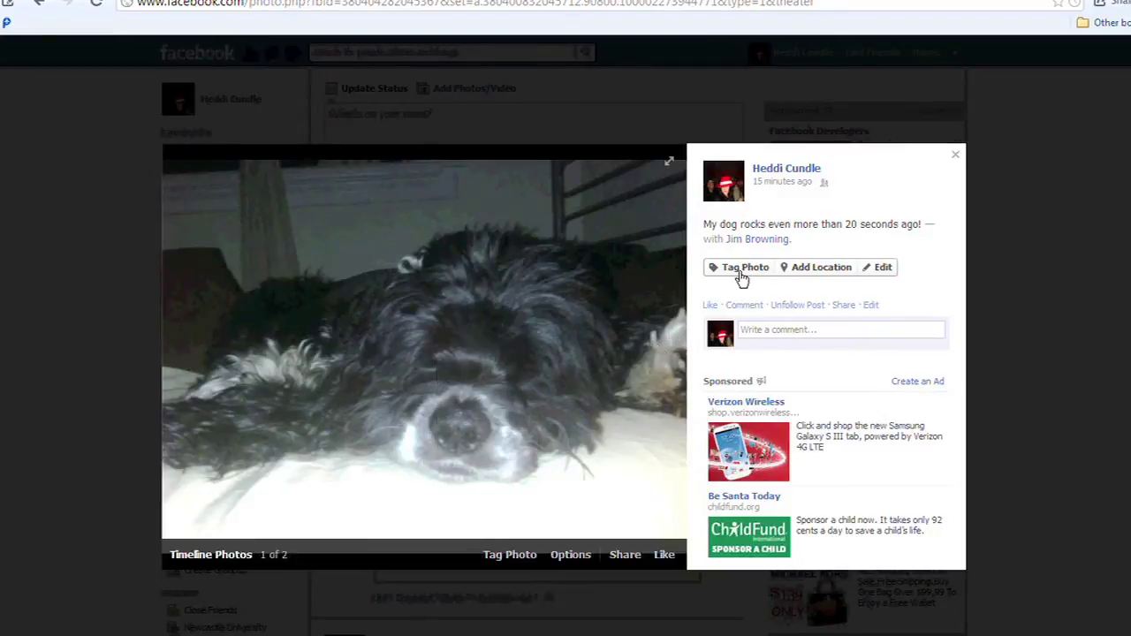
# Comment '- is this not the most gorgeous dog ever' on the photo, tagging the friend.
pyautogui.click(771, 331)
pyautogui.write('@Jim')
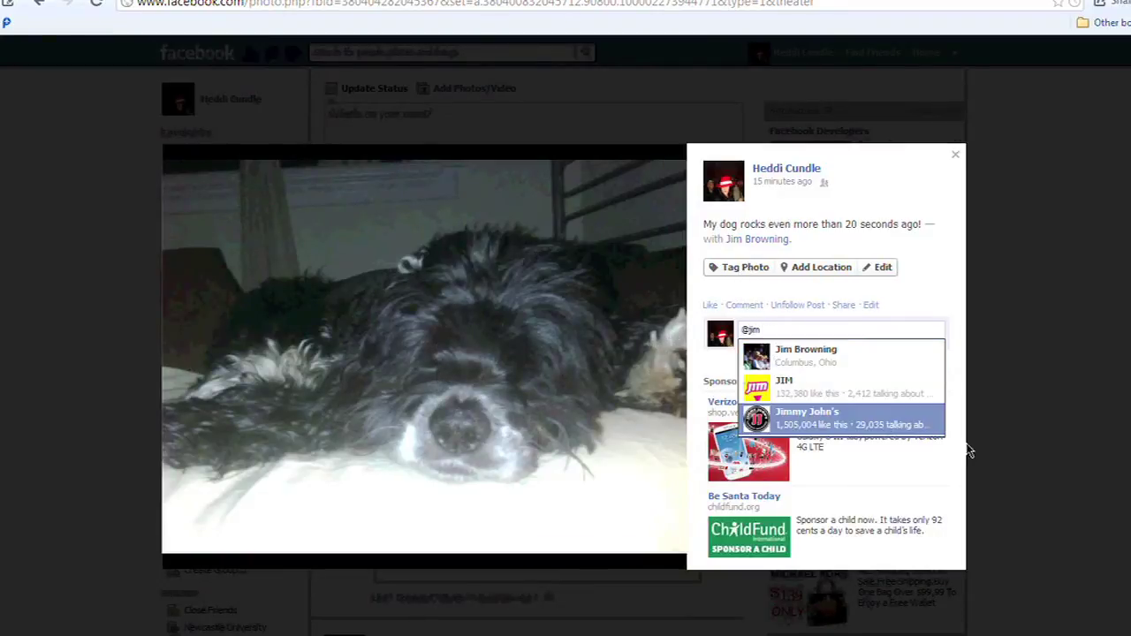
pyautogui.press('Return')
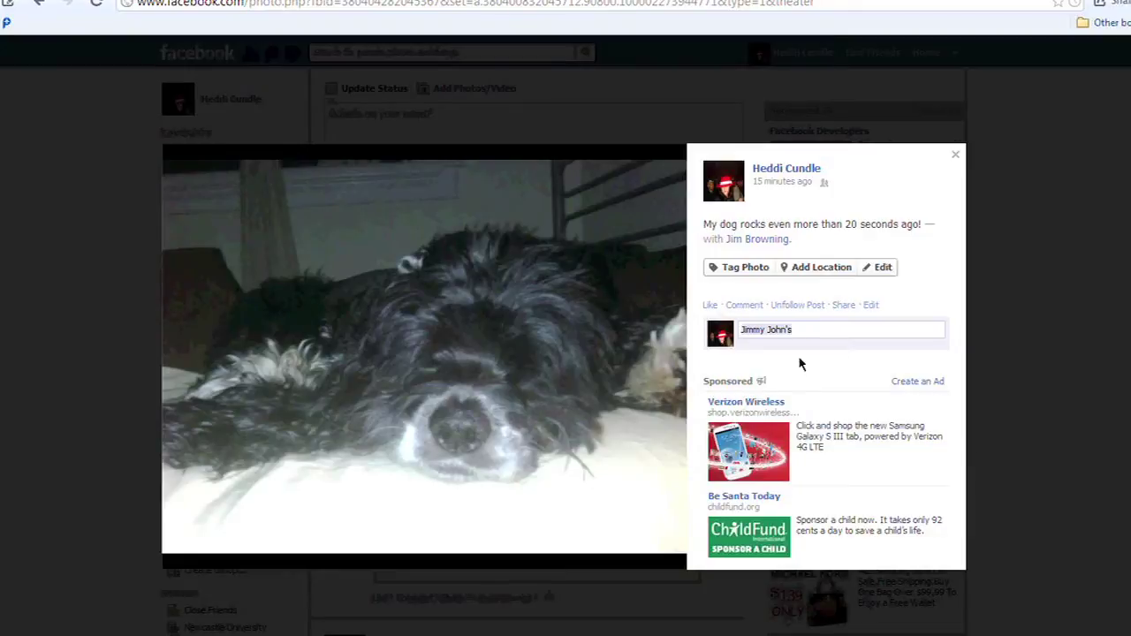
pyautogui.moveTo(802, 331); pyautogui.dragTo(701, 332)
pyautogui.write('@jim')
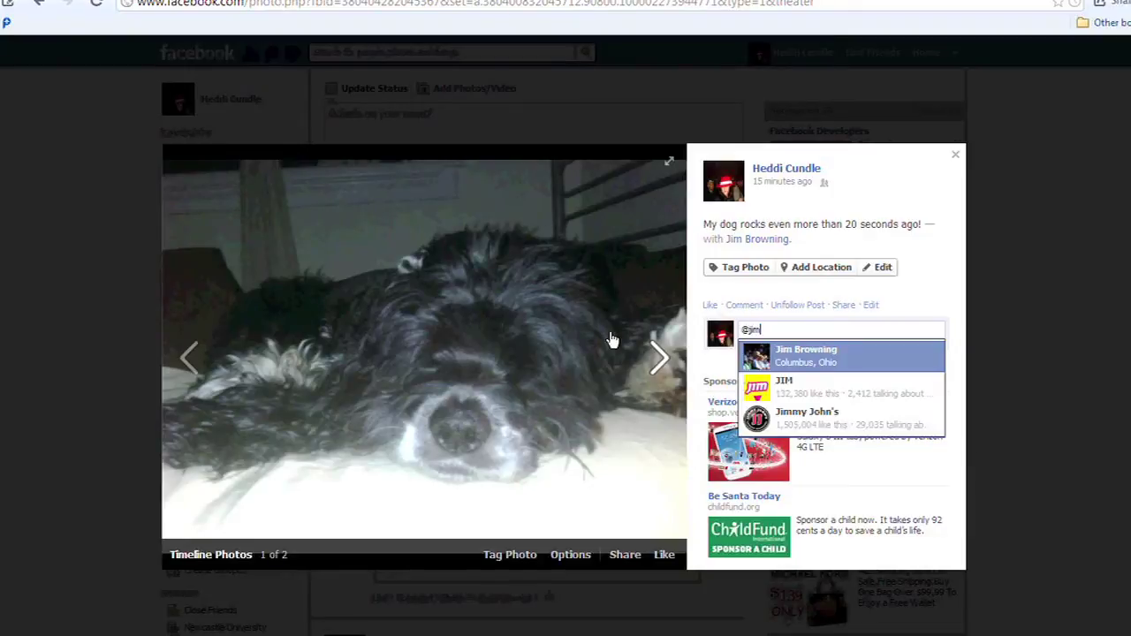
pyautogui.press('Return')
pyautogui.write('-')
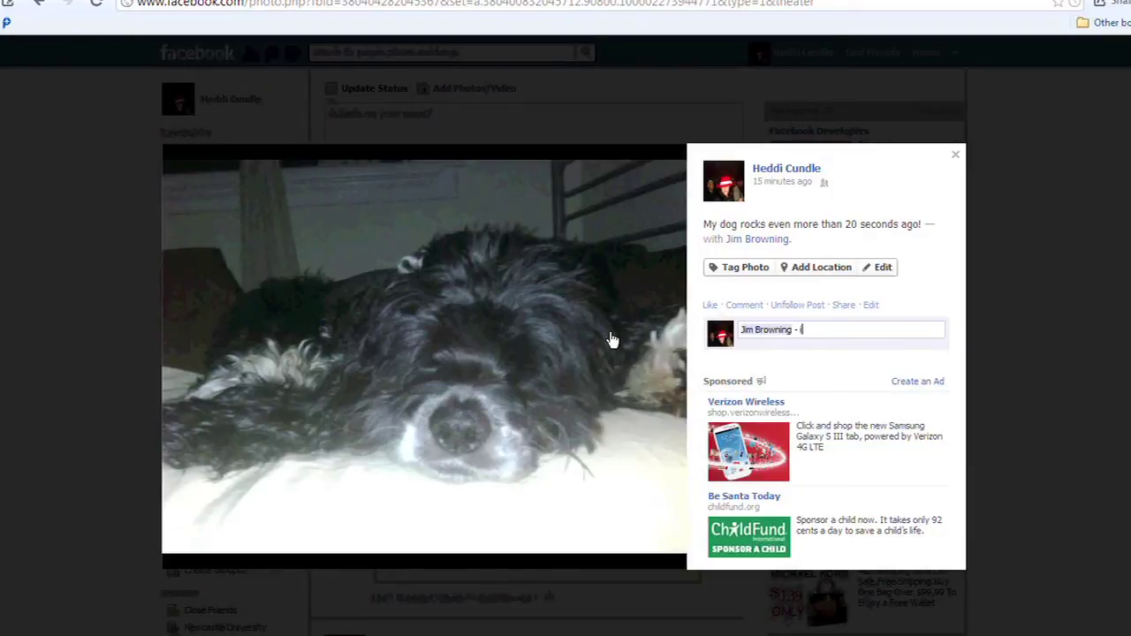
pyautogui.write(' is this not the most gorgeous')
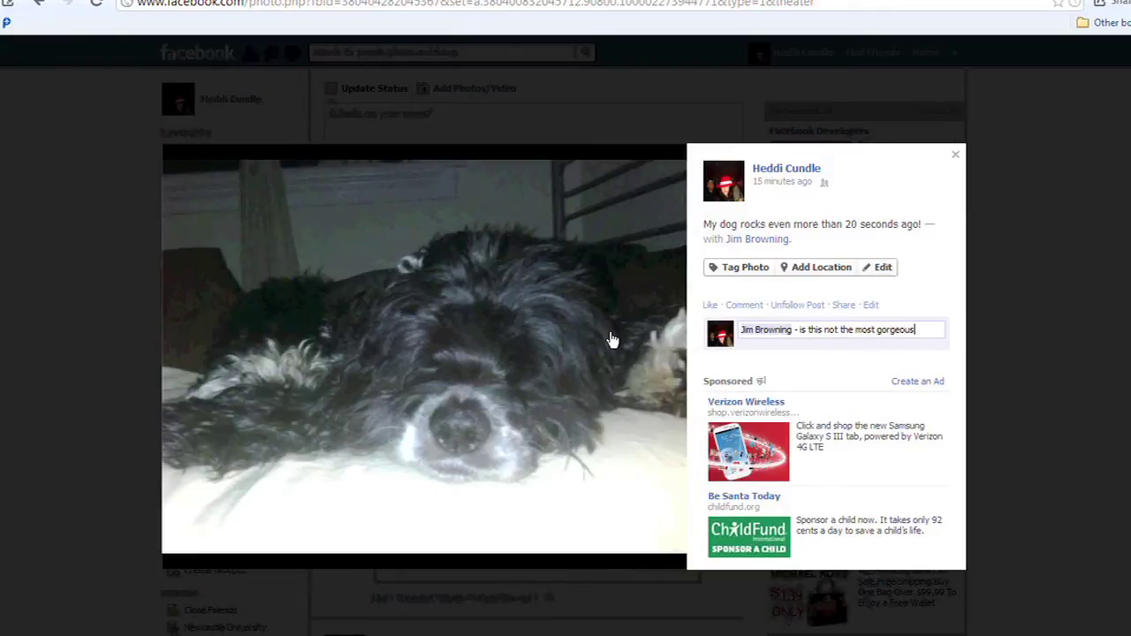
pyautogui.write(' dog ever!')
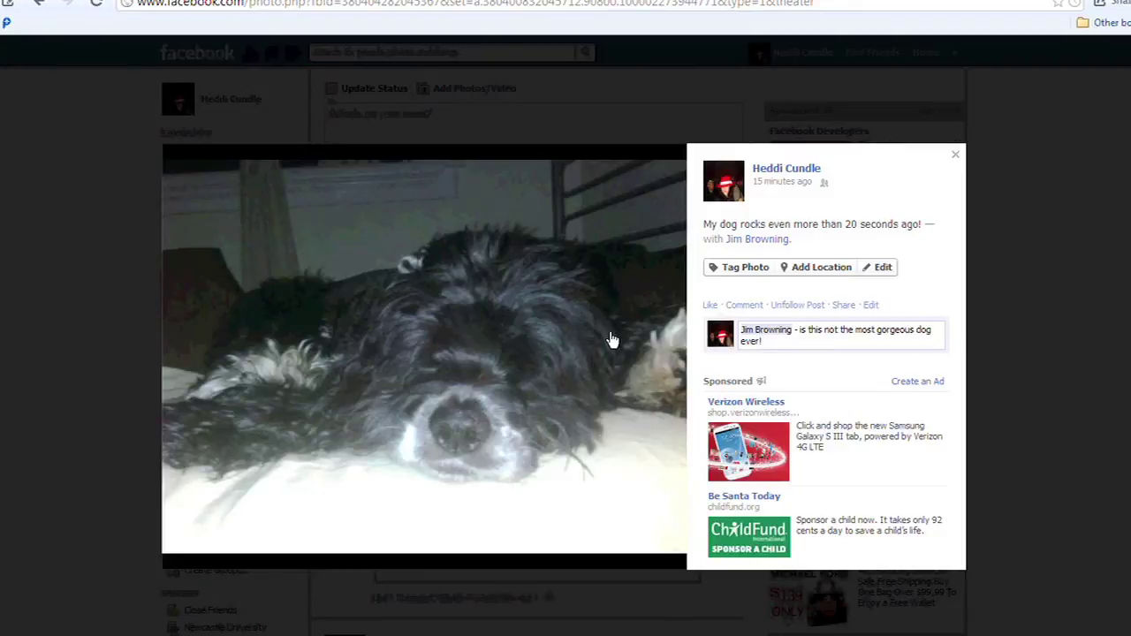
pyautogui.press('Return')
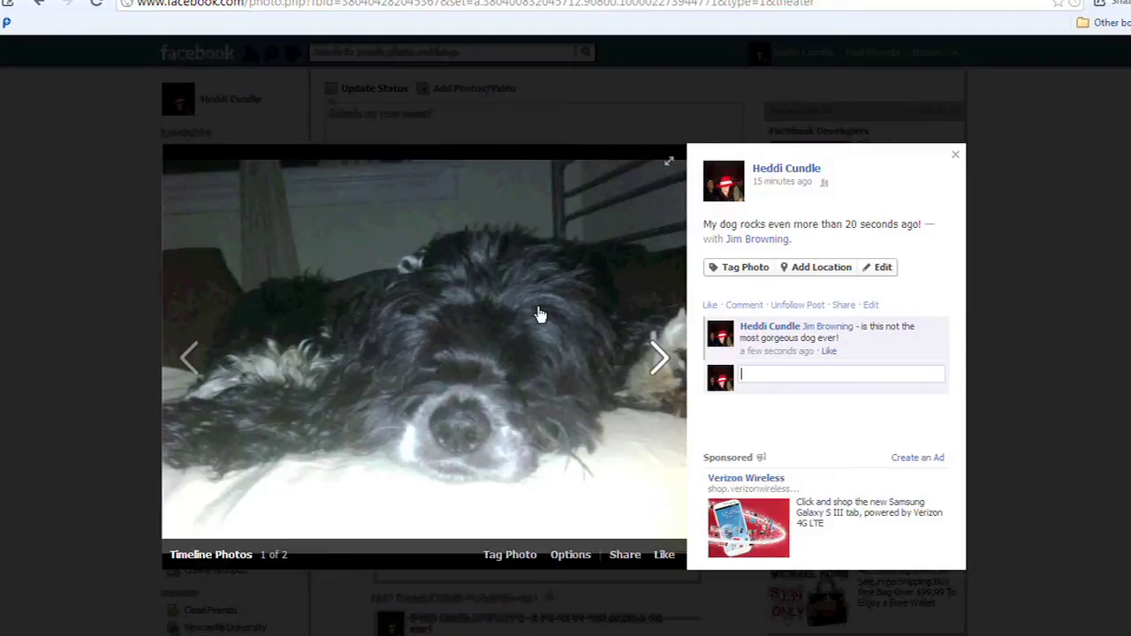
# Close the photo viewer and go to the Events page.
pyautogui.click(958, 156)
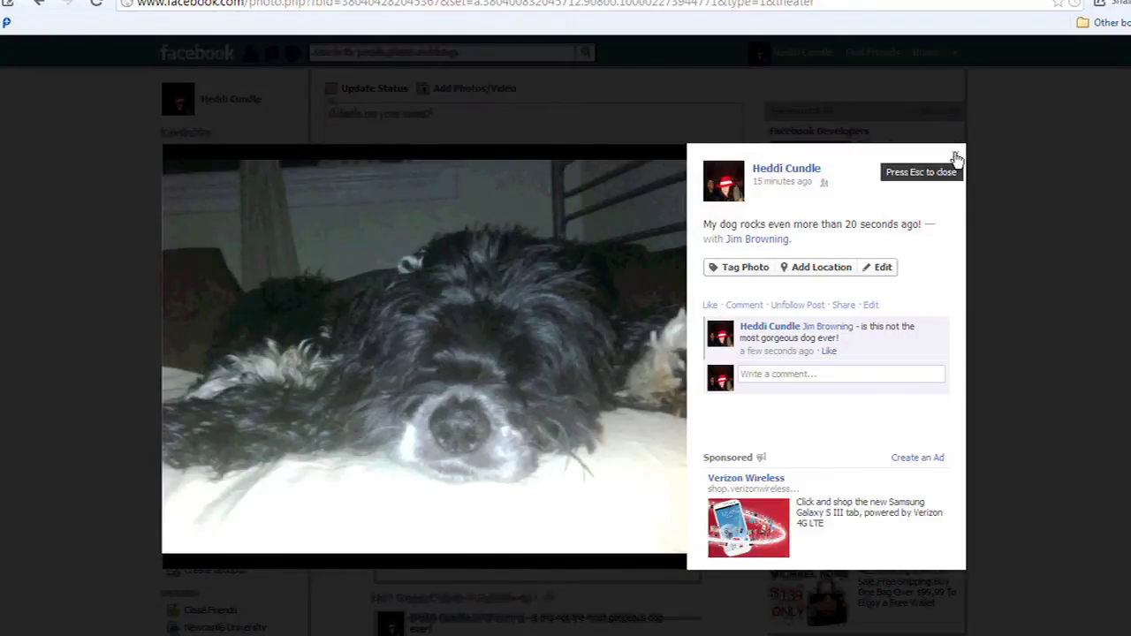
pyautogui.click(960, 155)
pyautogui.click(194, 202)
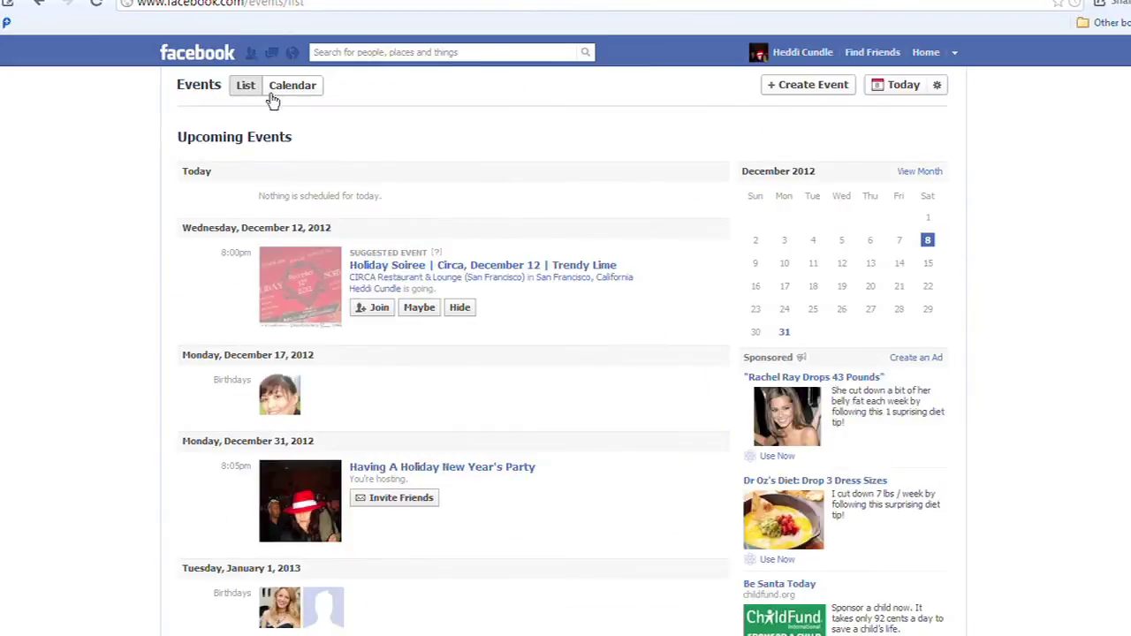
# Create 'Heddi's party' today at 8:05 pm, details 'heddi is having a hypothetical party', Friends of Guests privacy.
pyautogui.click(811, 86)
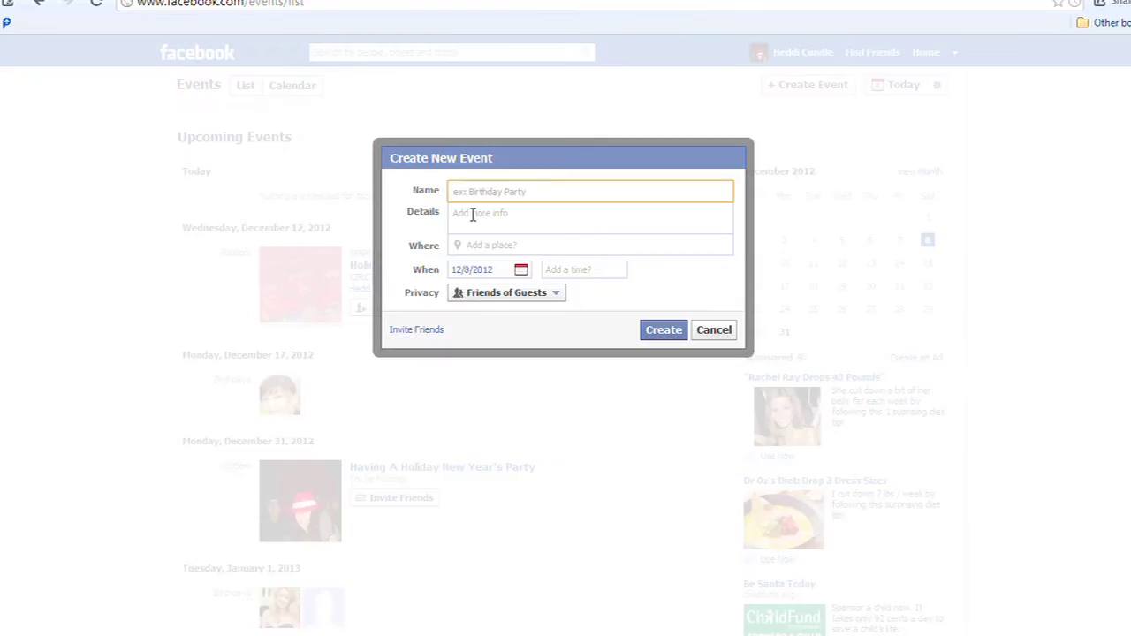
pyautogui.write("eddi's party")
pyautogui.press('Tab')
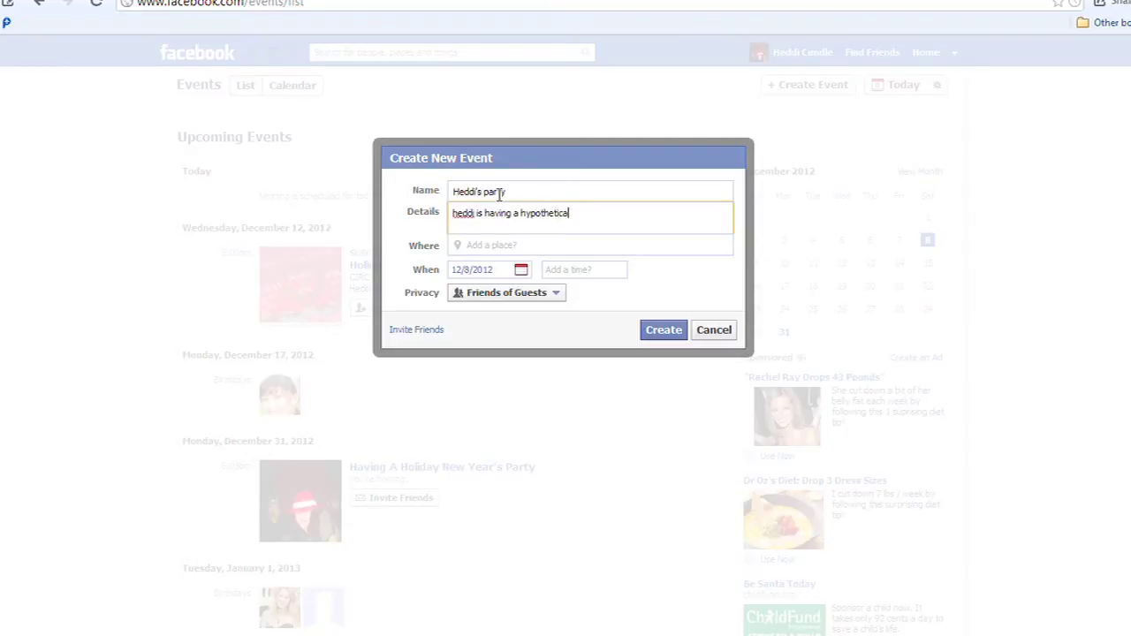
pyautogui.write('arty')
pyautogui.click(518, 245)
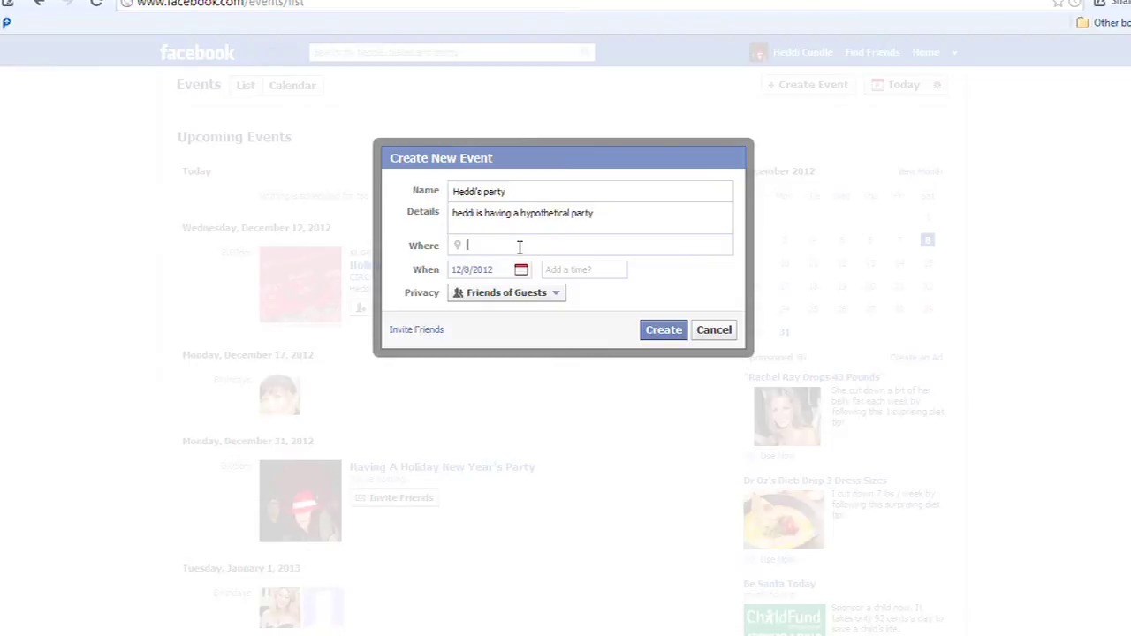
pyautogui.click(564, 269)
pyautogui.write('8')
pyautogui.click(579, 303)
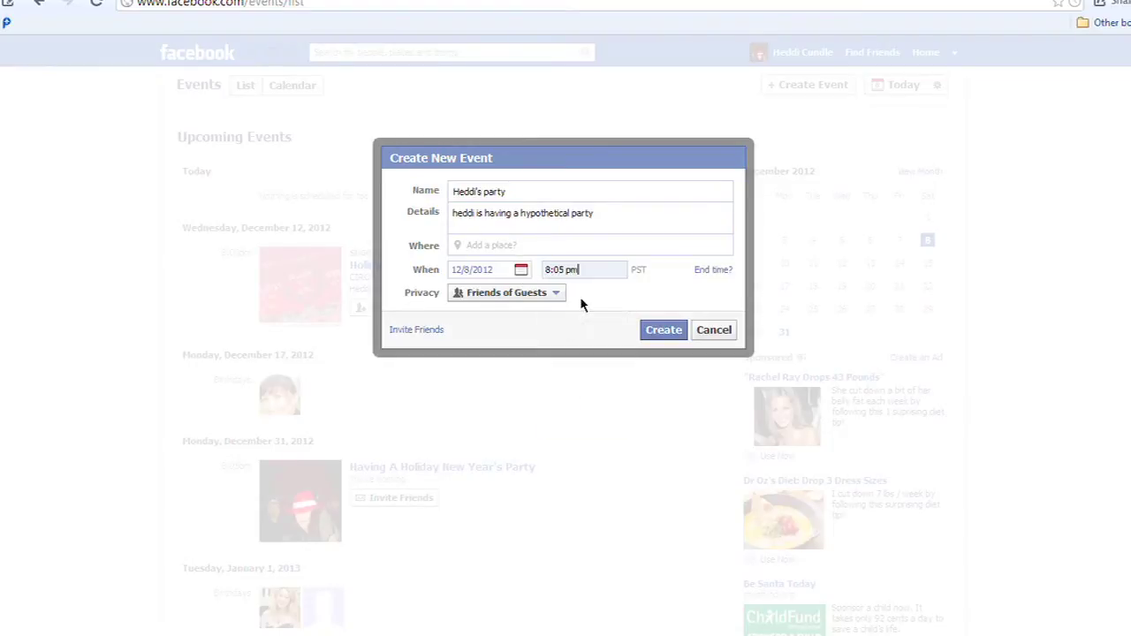
pyautogui.click(550, 297)
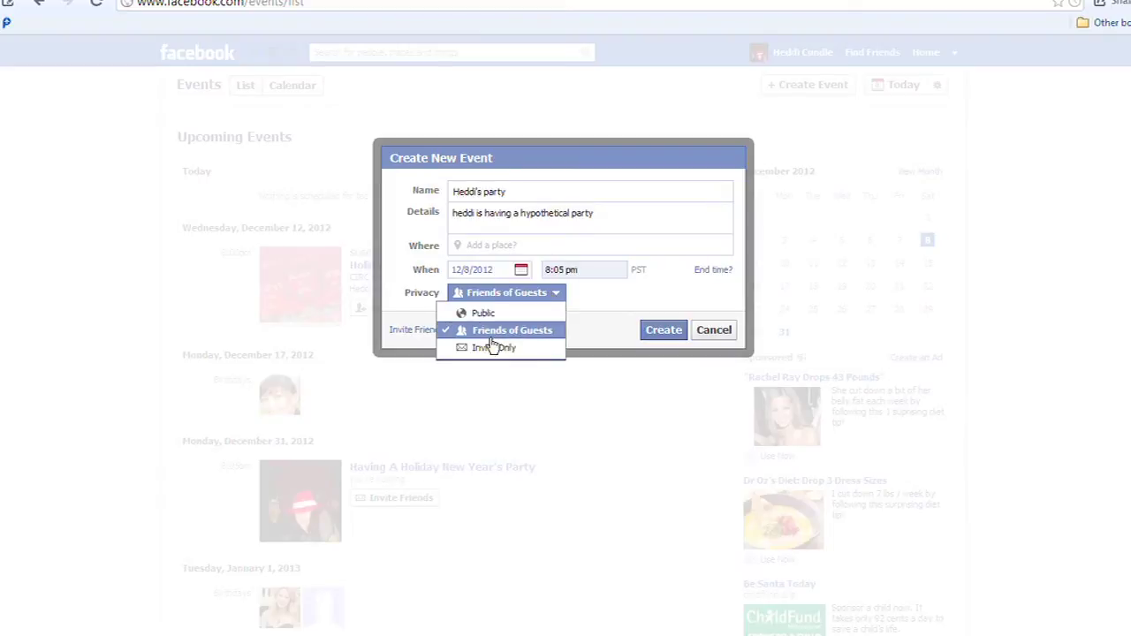
pyautogui.click(663, 330)
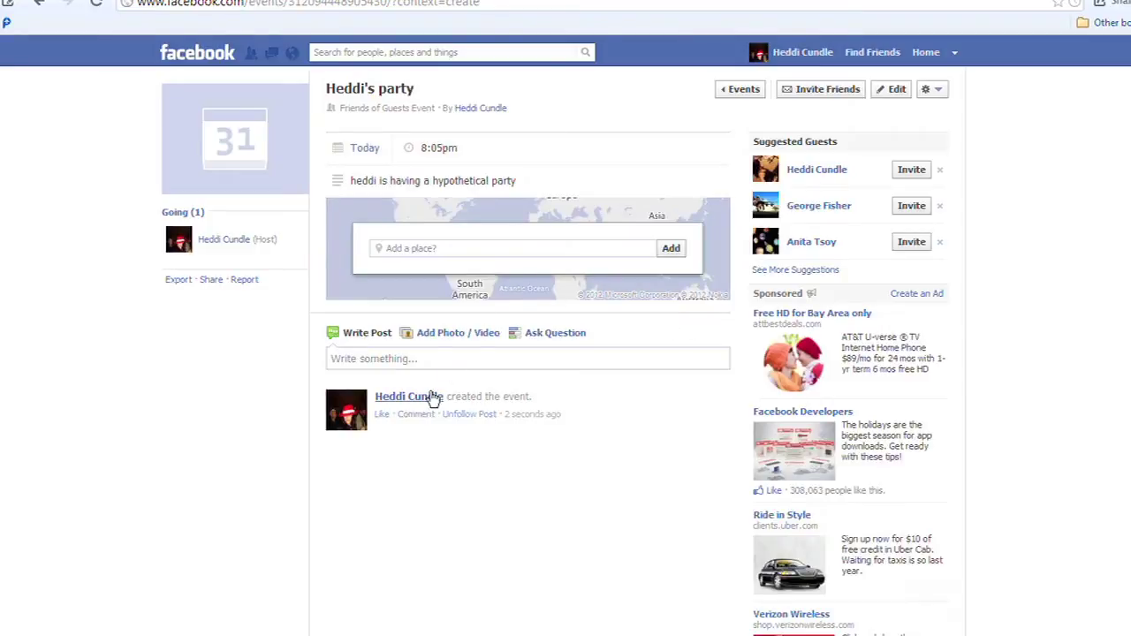
# Delete a half-typed friend mention from the event post box, then bring up the Invite Friends list.
pyautogui.click(414, 361)
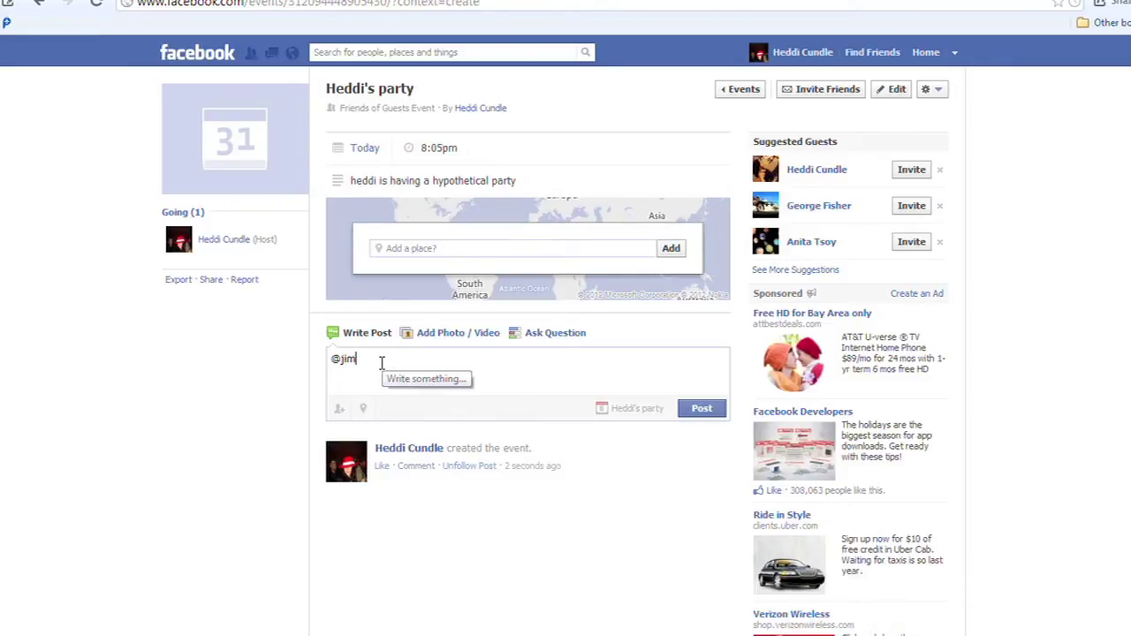
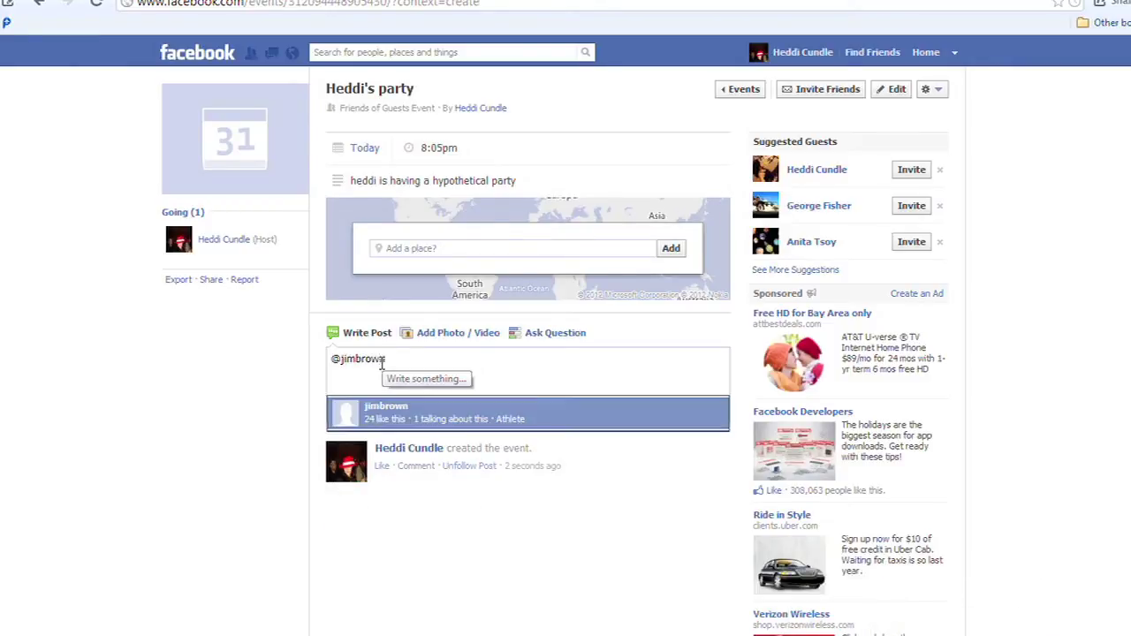
pyautogui.moveTo(390, 361); pyautogui.dragTo(305, 363)
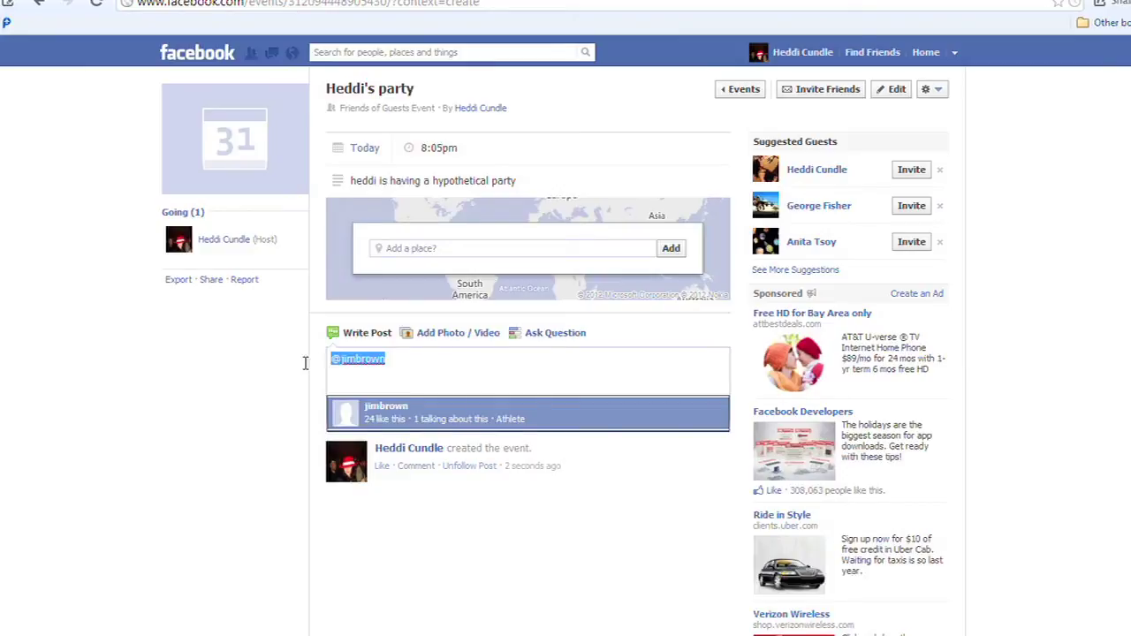
pyautogui.press('BackSpace')
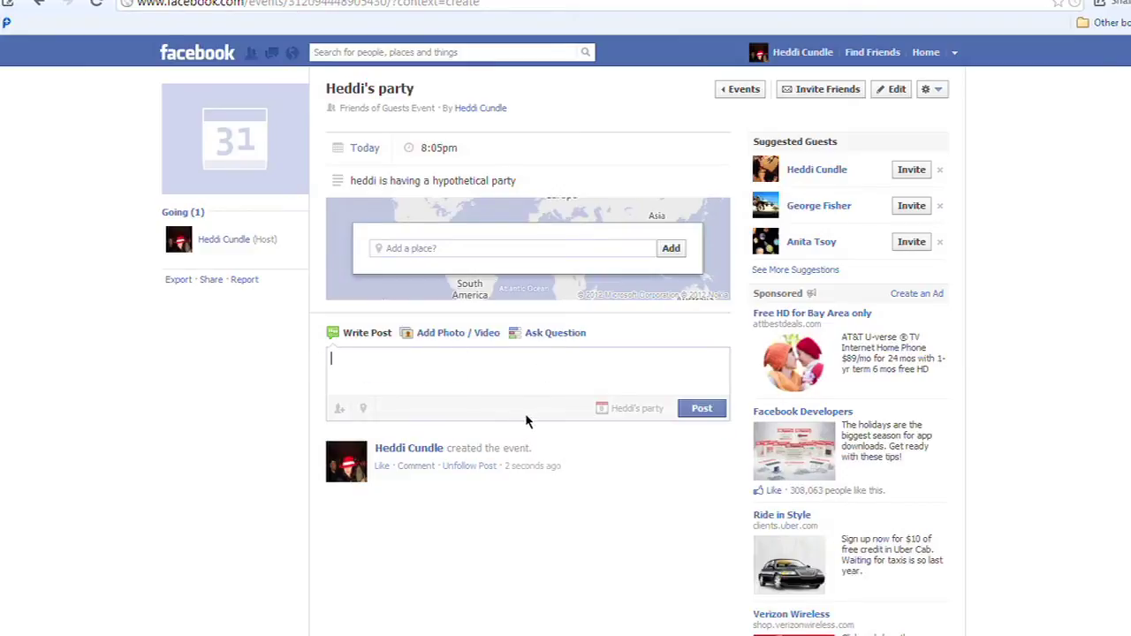
pyautogui.click(820, 91)
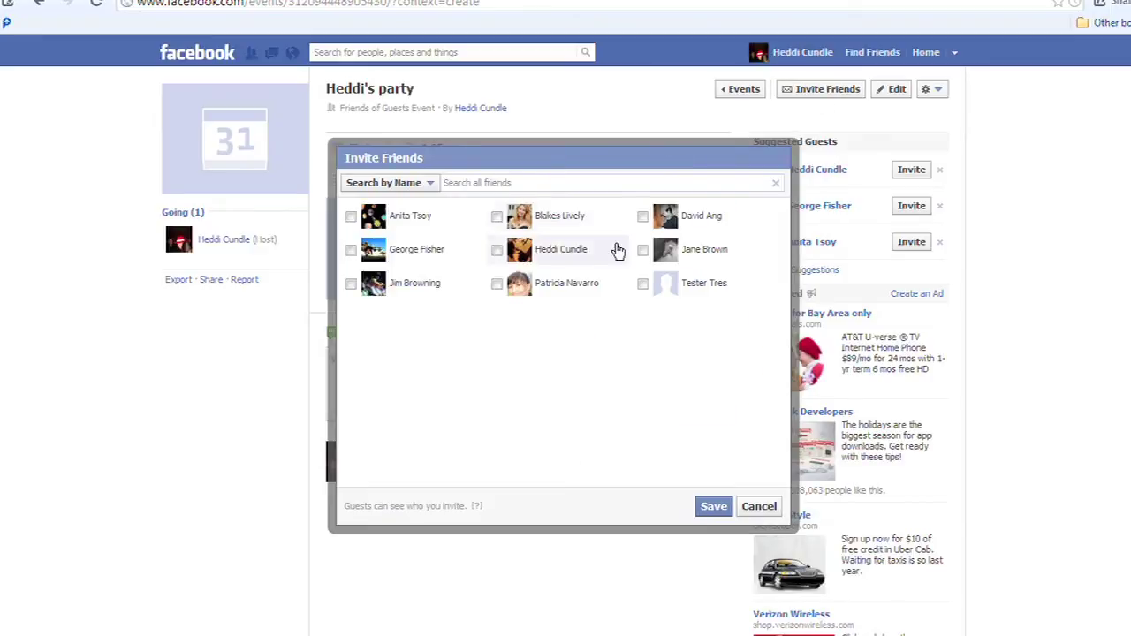
# Invite one friend to Heddi's party, then clear a partly typed mention from the post box.
pyautogui.click(375, 286)
pyautogui.click(713, 508)
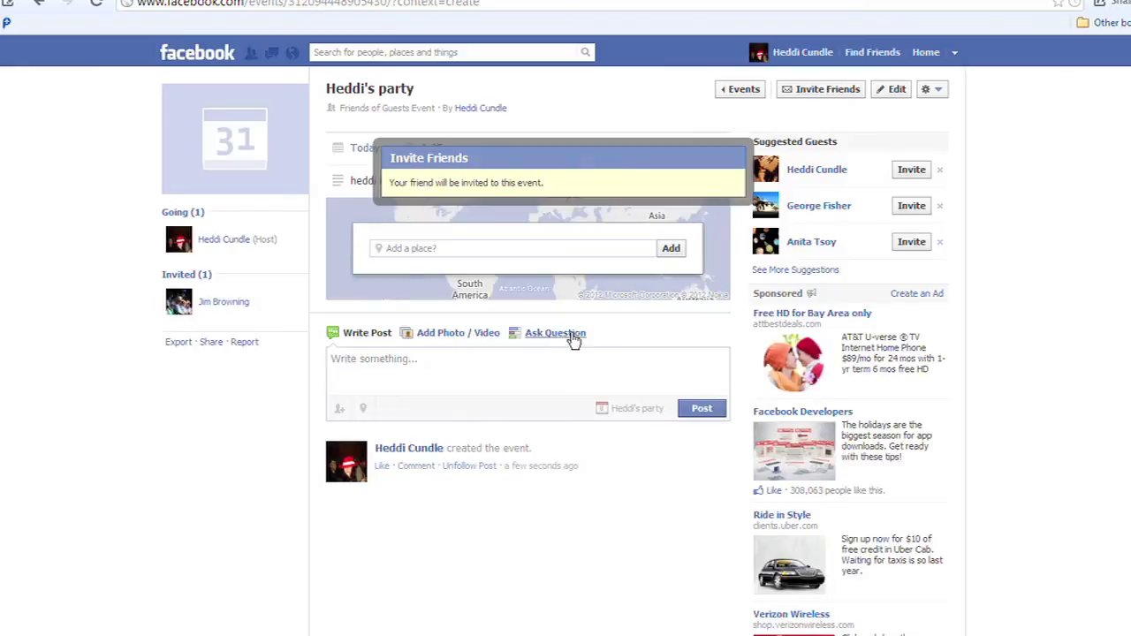
pyautogui.click(424, 366)
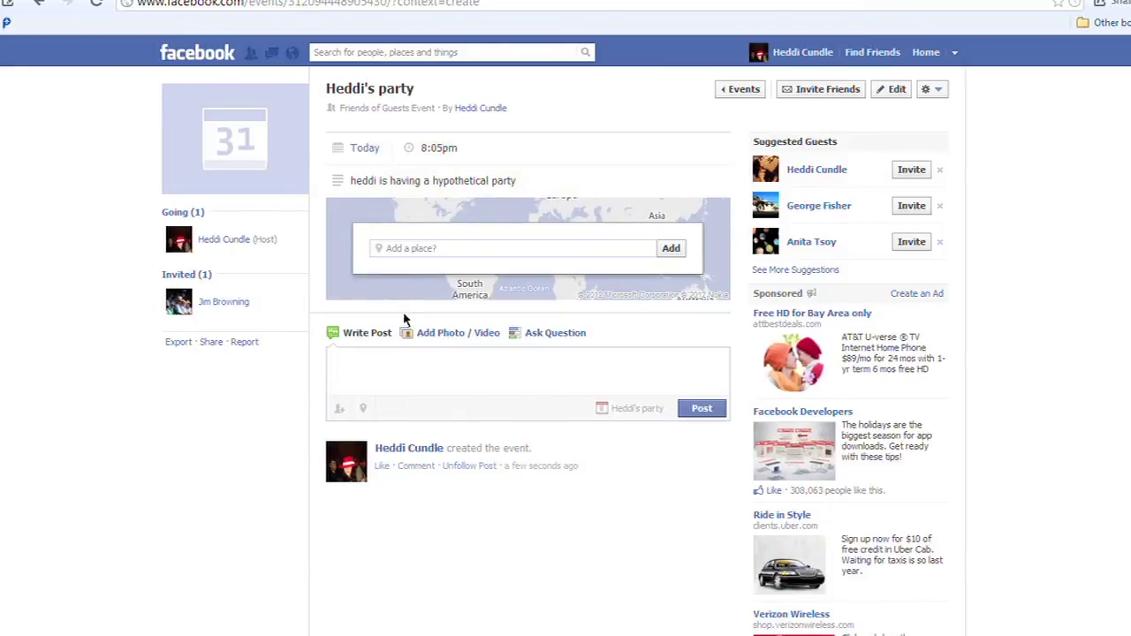
pyautogui.write('@jim')
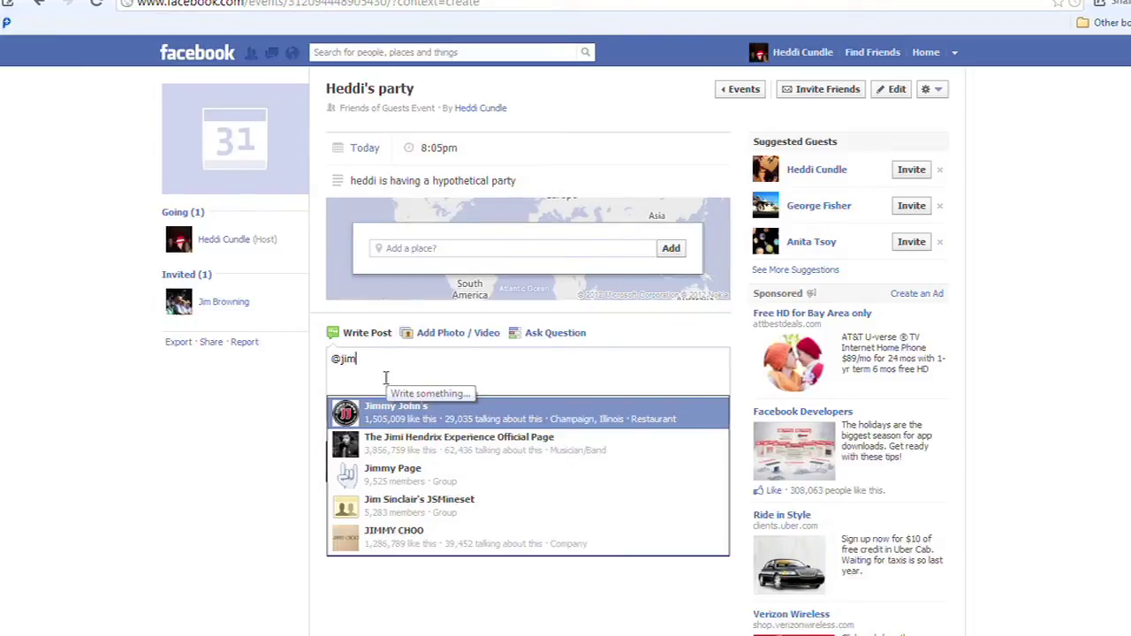
pyautogui.moveTo(393, 358); pyautogui.dragTo(257, 357)
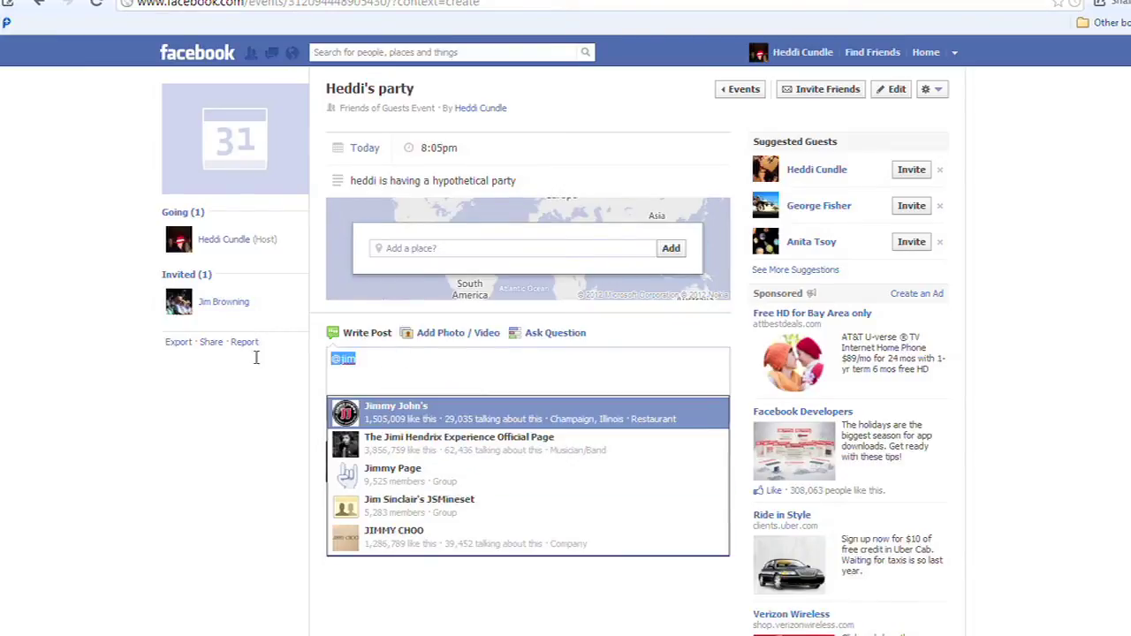
pyautogui.press('BackSpace')
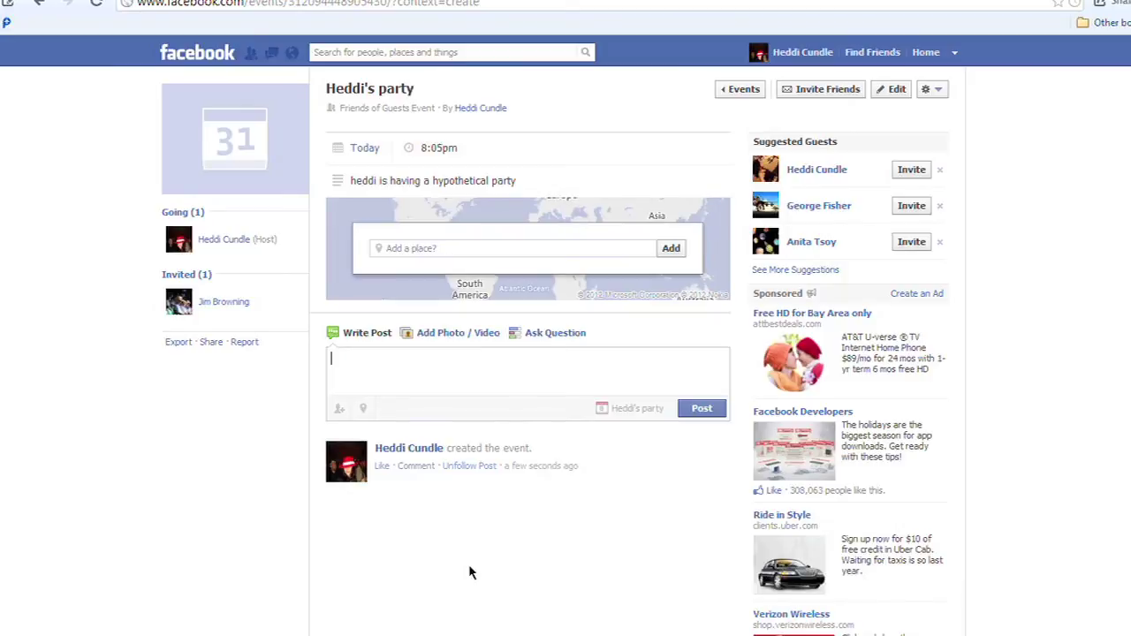